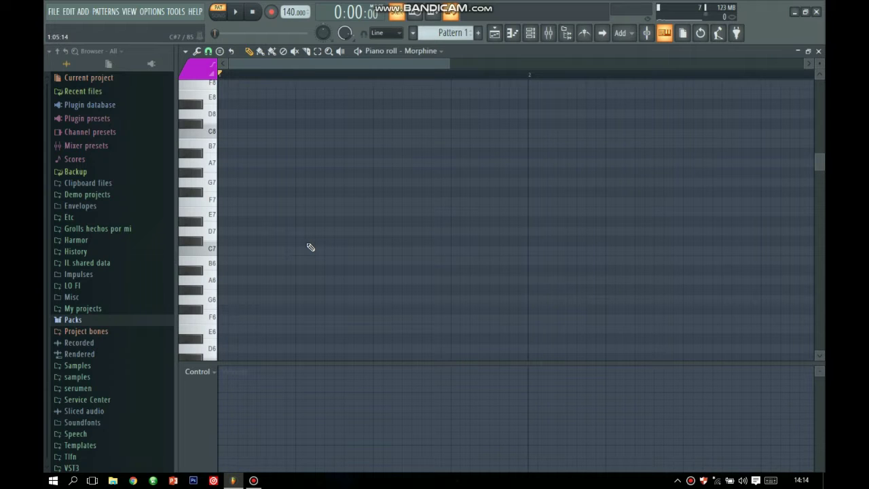
Step: Look over the piano roll's note range and view the Morphine synthesizer's settings window
{"action": "scroll", "coordinate": [310, 247], "scroll_direction": "down", "scroll_amount": 4}
{"action": "left_click", "coordinate": [219, 51]}
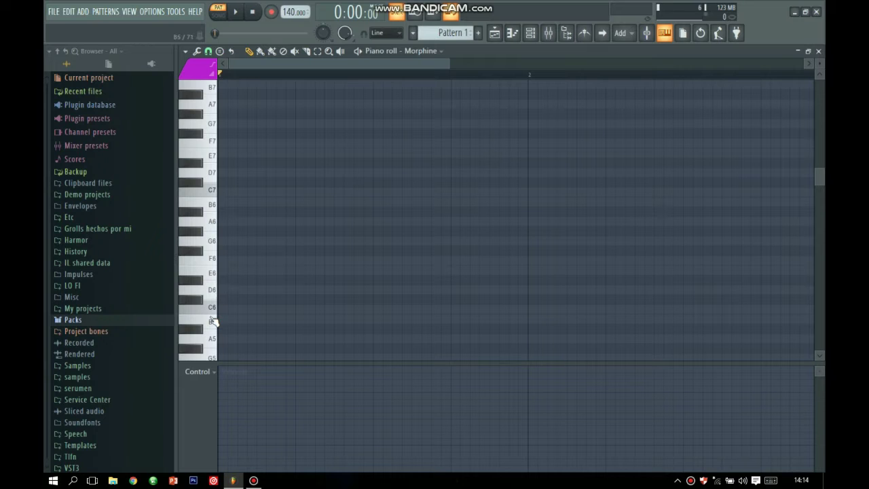
{"action": "scroll", "coordinate": [213, 322], "scroll_direction": "up", "scroll_amount": 5}
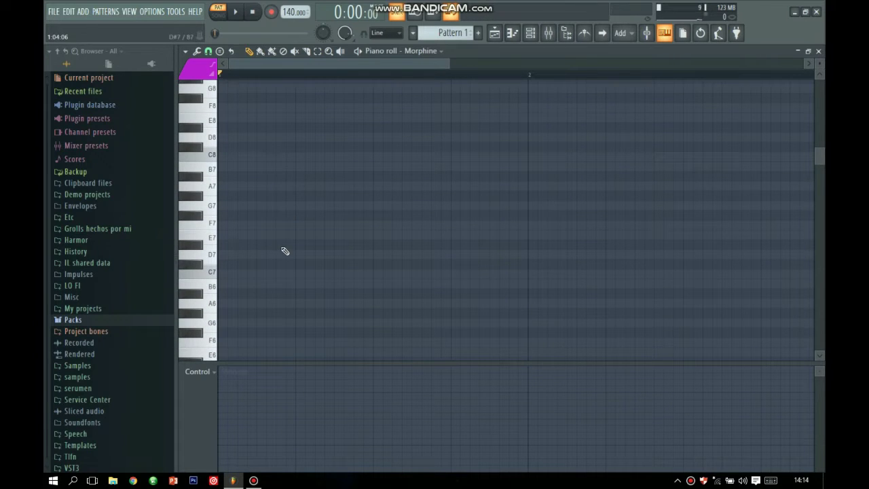
{"action": "scroll", "coordinate": [260, 194], "scroll_direction": "down", "scroll_amount": 5}
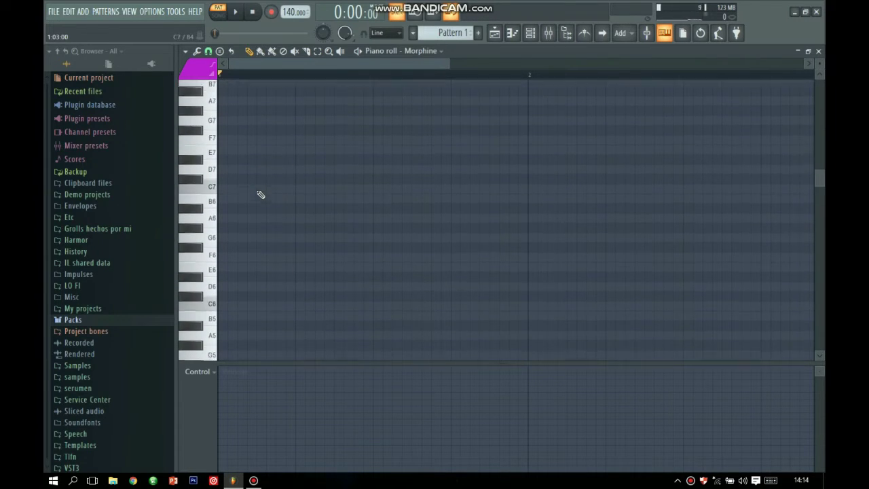
{"action": "scroll", "coordinate": [251, 224], "scroll_direction": "up", "scroll_amount": 4}
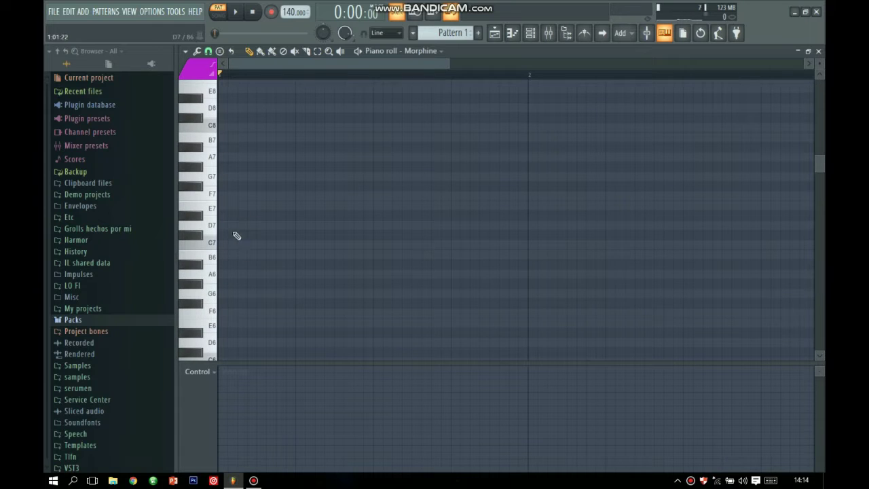
{"action": "scroll", "coordinate": [237, 229], "scroll_direction": "down", "scroll_amount": 7}
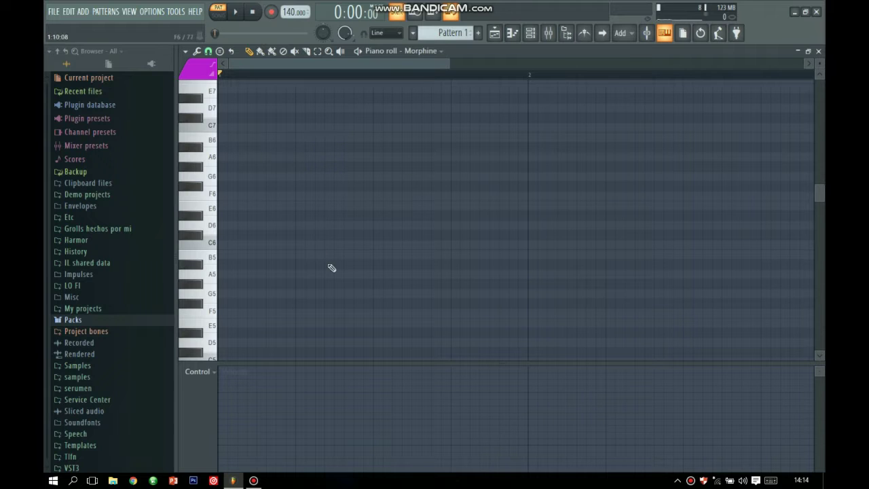
{"action": "scroll", "coordinate": [262, 262], "scroll_direction": "down", "scroll_amount": 7}
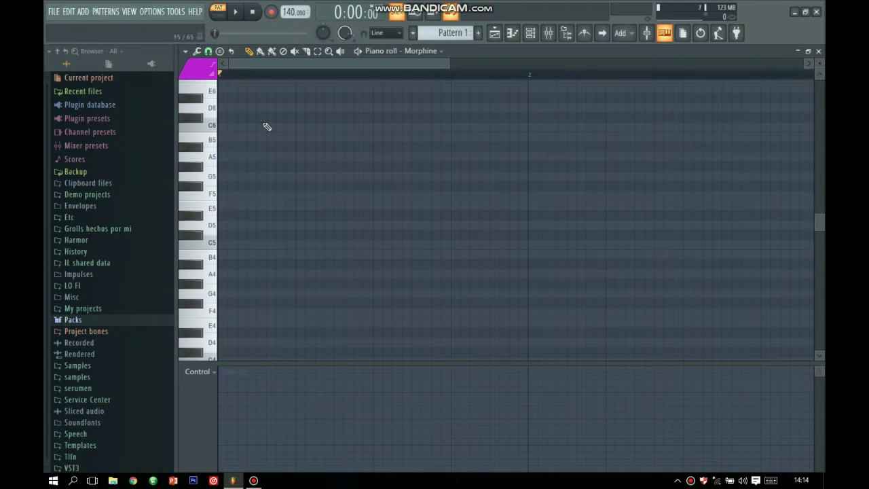
{"action": "left_click", "coordinate": [411, 51]}
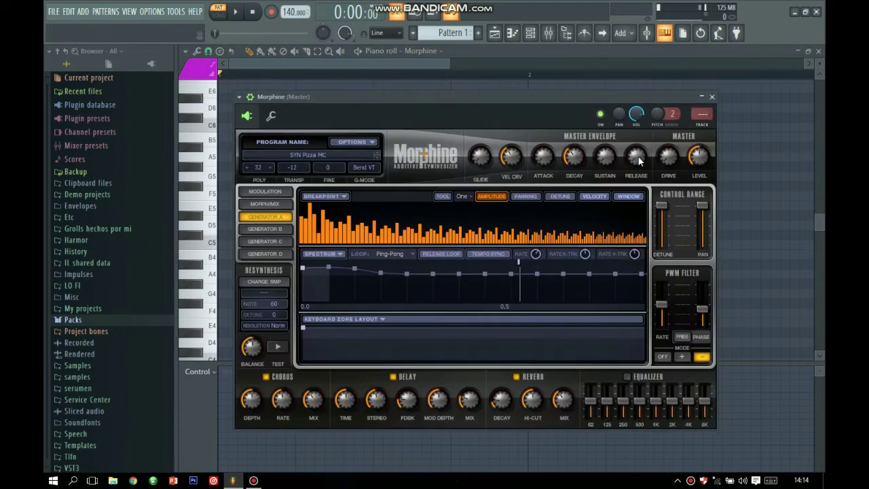
{"action": "left_click", "coordinate": [711, 97]}
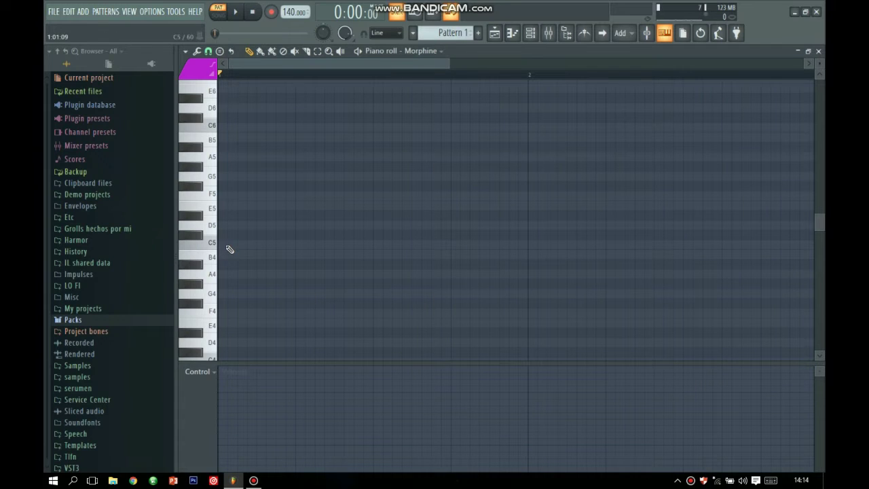
Step: Draw a C5 note four steps long at the start of bar 1
{"action": "left_click", "coordinate": [221, 245]}
{"action": "left_click_drag", "start_coordinate": [258, 246], "coordinate": [296, 245]}
{"action": "left_click", "coordinate": [303, 206]}
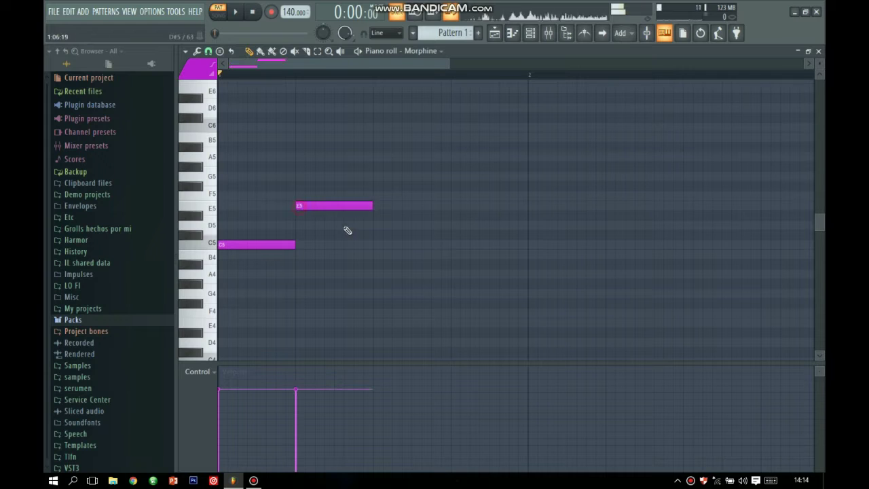
{"action": "left_click", "coordinate": [378, 225]}
{"action": "left_click", "coordinate": [455, 255]}
{"action": "key", "text": "ctrl+alt+z"}
{"action": "key", "text": "ctrl+alt+z"}
{"action": "key", "text": "ctrl+alt+z"}
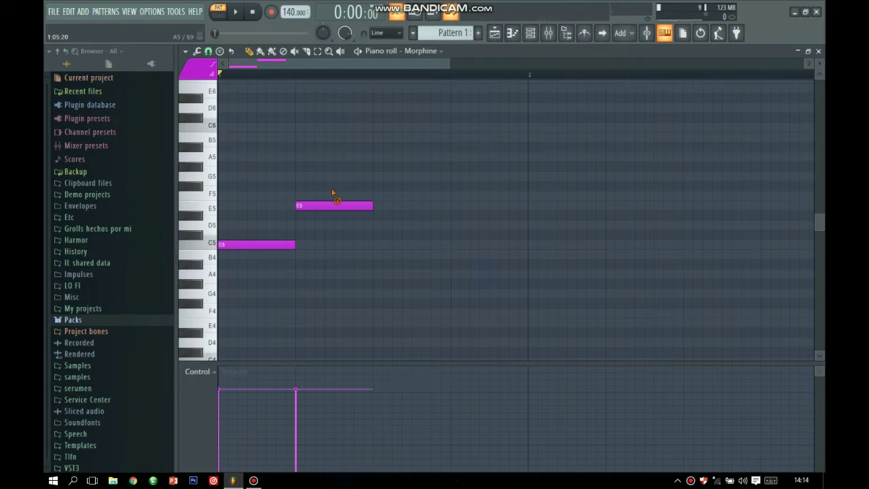
{"action": "mouse_move", "coordinate": [252, 245]}
{"action": "left_mouse_down"}
{"action": "mouse_move", "coordinate": [267, 245]}
{"action": "mouse_move", "coordinate": [248, 245]}
{"action": "left_mouse_up"}
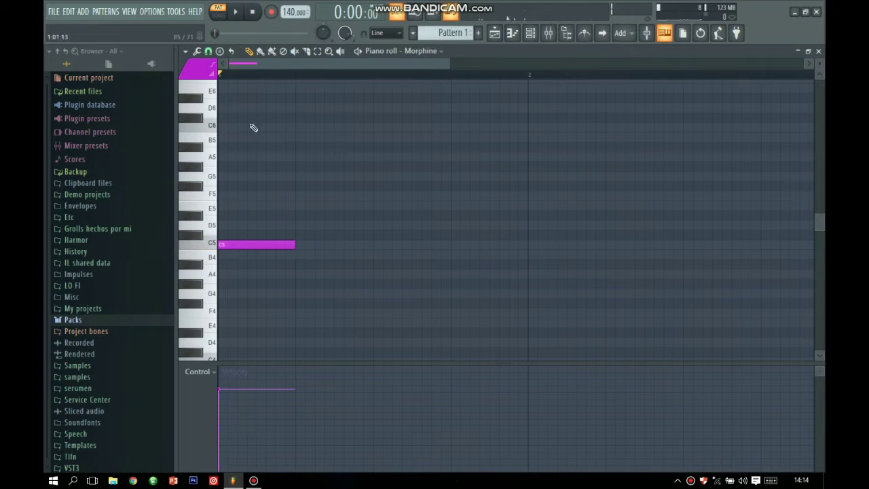
Step: Audition the C5 note and the matching key on the piano keyboard
{"action": "left_click", "coordinate": [241, 245]}
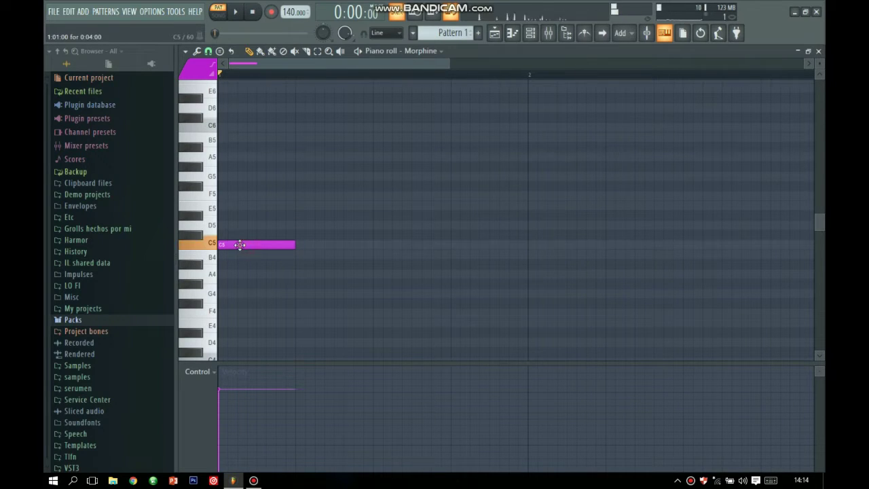
{"action": "left_click", "coordinate": [205, 246]}
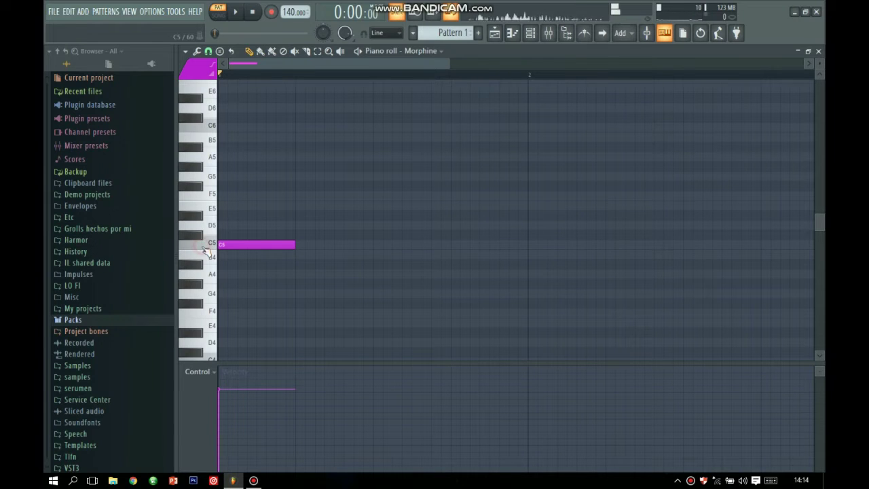
{"action": "left_click", "coordinate": [203, 245]}
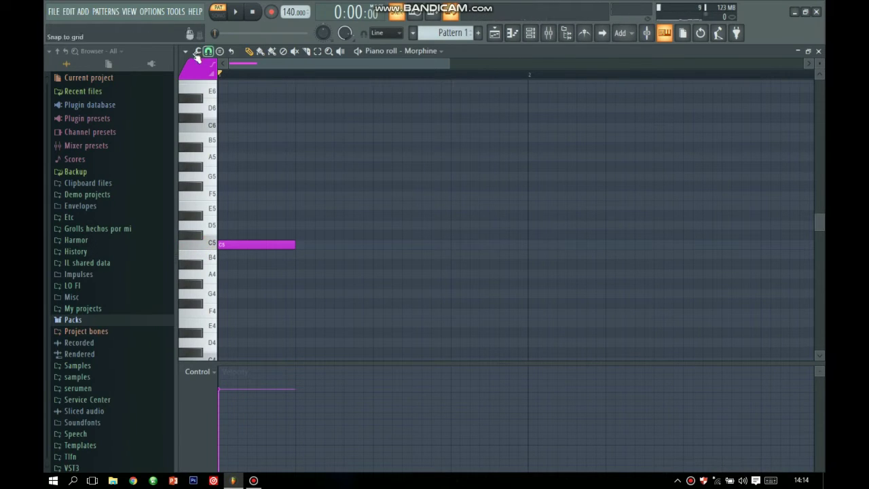
Step: Set the piano roll's scale highlighting to the Major scale
{"action": "left_click", "coordinate": [185, 53]}
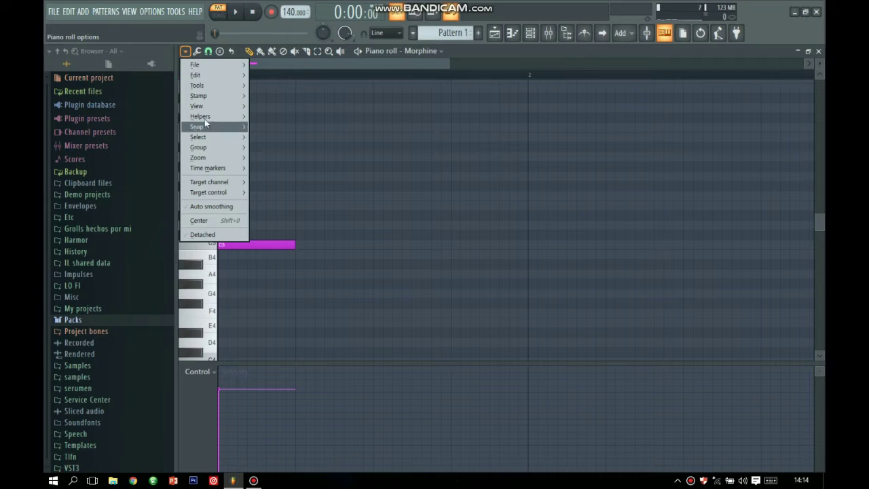
{"action": "mouse_move", "coordinate": [219, 121]}
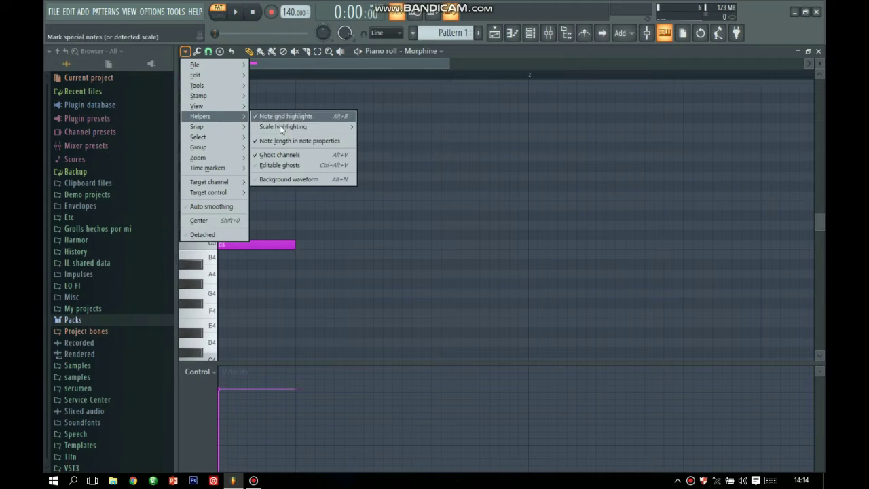
{"action": "mouse_move", "coordinate": [280, 126]}
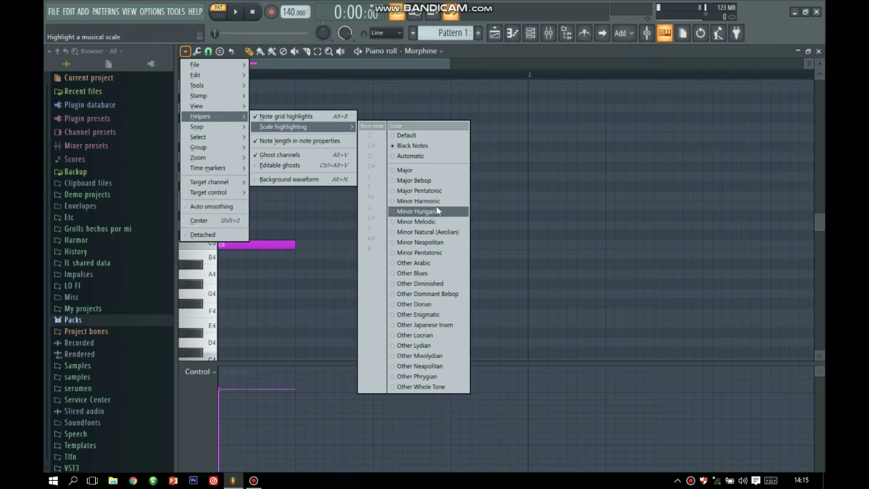
{"action": "left_click", "coordinate": [401, 179]}
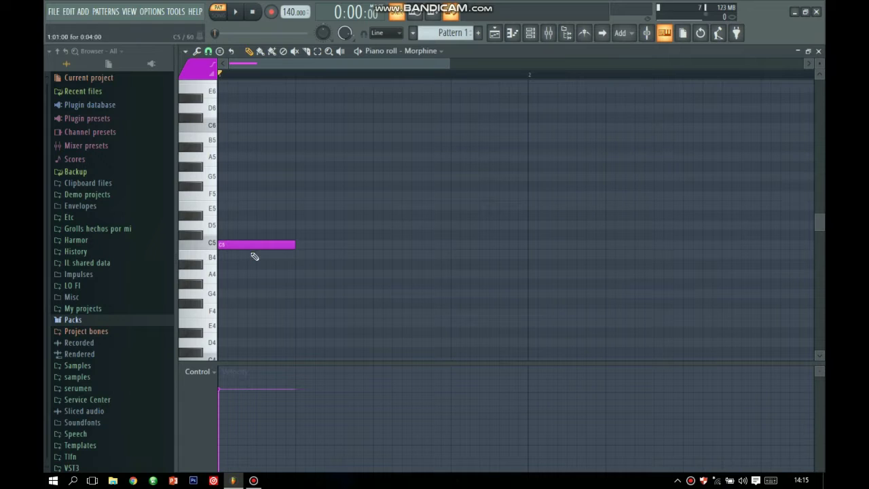
Step: Set the piano roll's scale highlighting to Minor Natural (Aeolian)
{"action": "left_click", "coordinate": [185, 51]}
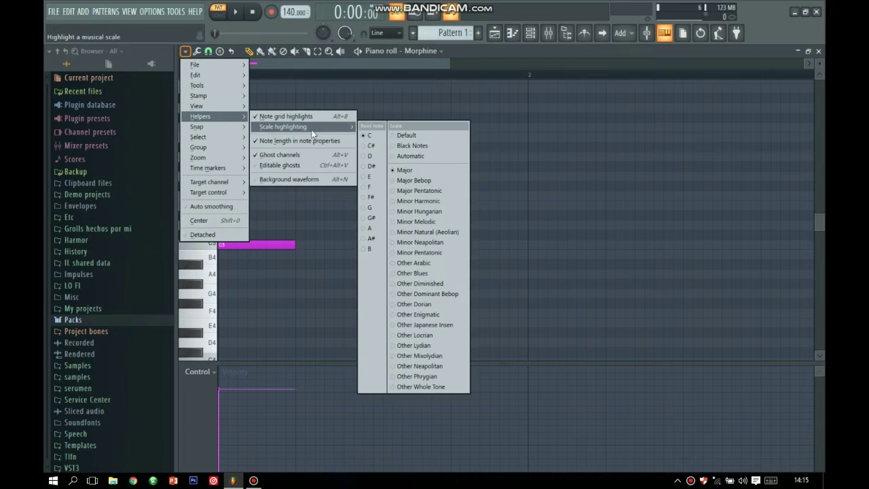
{"action": "left_click", "coordinate": [433, 233]}
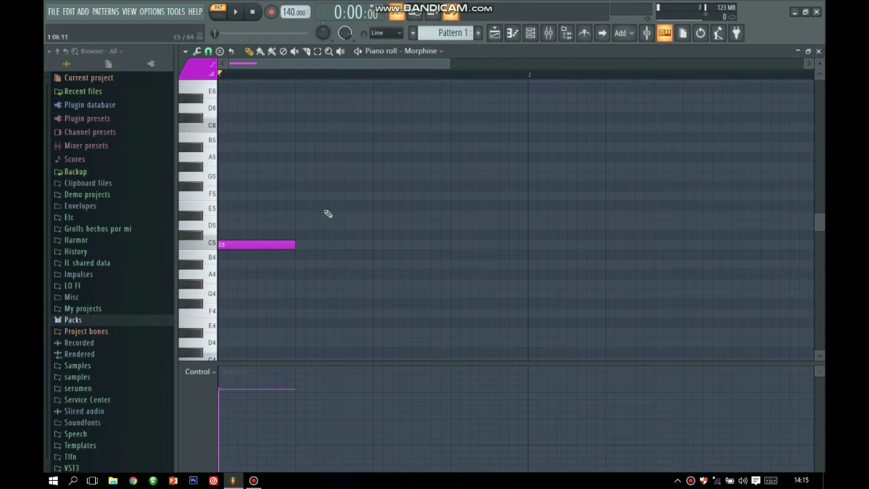
Step: Add four-step D5 and D#5 notes and two-step F5 and G5 notes after the C5 note, and play the pattern
{"action": "left_click", "coordinate": [222, 244]}
{"action": "left_click", "coordinate": [300, 226]}
{"action": "left_click", "coordinate": [378, 216]}
{"action": "left_click", "coordinate": [451, 197]}
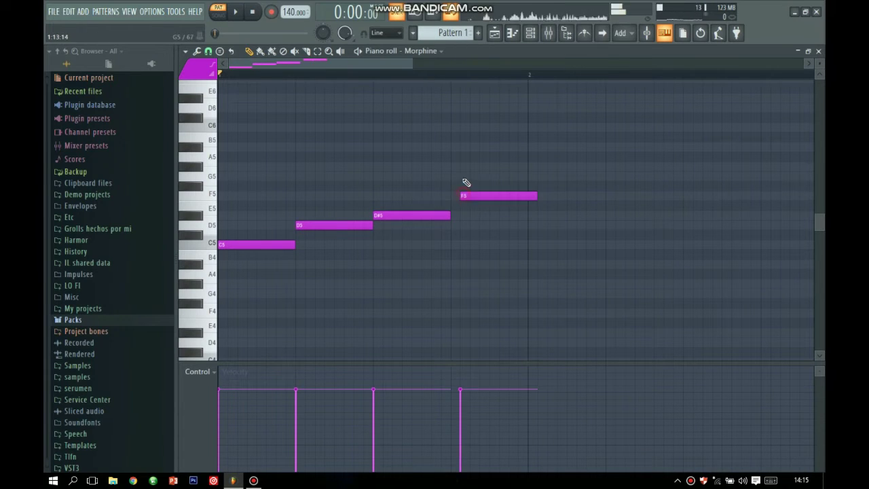
{"action": "left_click_drag", "start_coordinate": [528, 197], "coordinate": [482, 196]}
{"action": "left_click", "coordinate": [494, 176]}
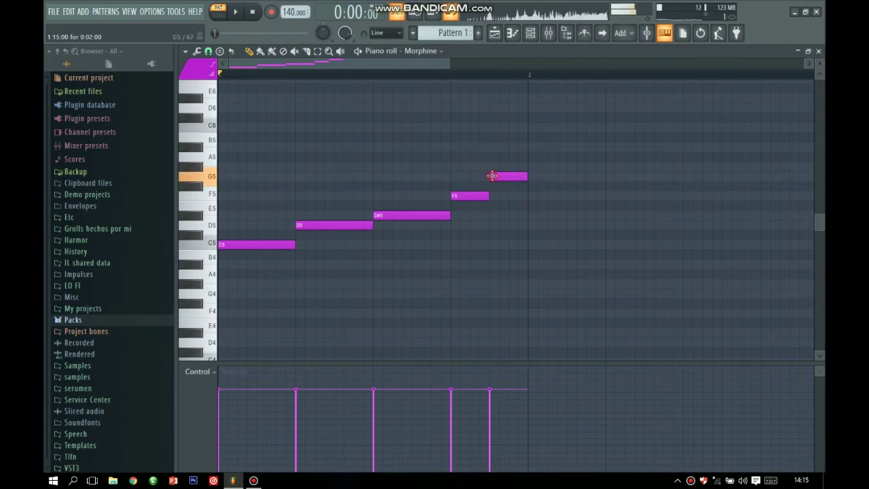
{"action": "left_click", "coordinate": [236, 14]}
{"action": "left_click", "coordinate": [236, 13]}
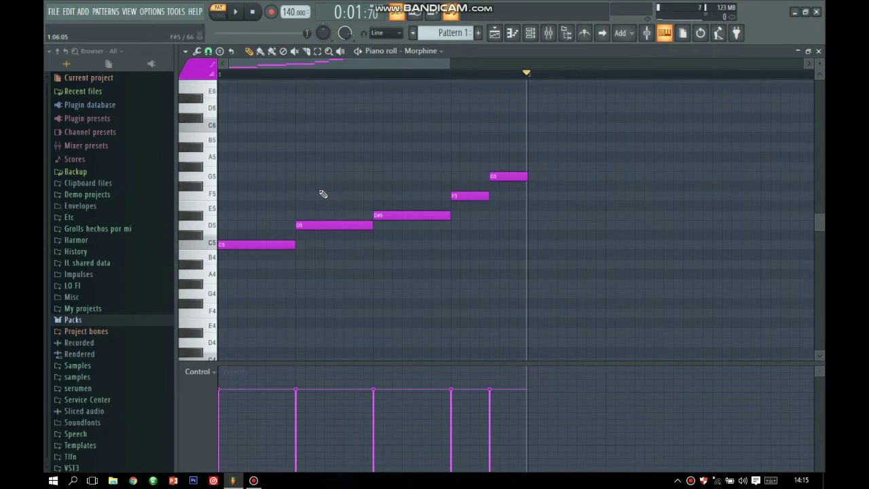
Step: Raise the C5 note to D5 and delete the four notes that follow it
{"action": "left_click_drag", "start_coordinate": [268, 246], "coordinate": [266, 224]}
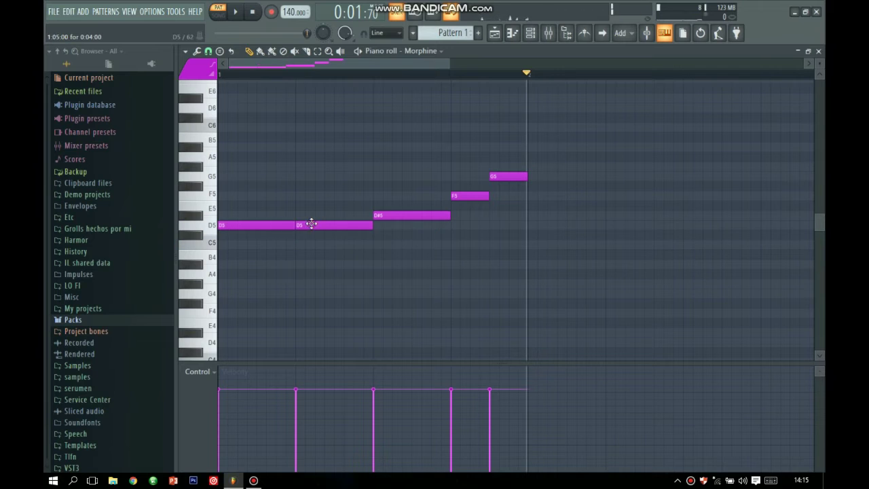
{"action": "right_click", "coordinate": [313, 225]}
{"action": "right_click", "coordinate": [412, 215]}
{"action": "right_click", "coordinate": [508, 177]}
{"action": "right_click", "coordinate": [468, 196]}
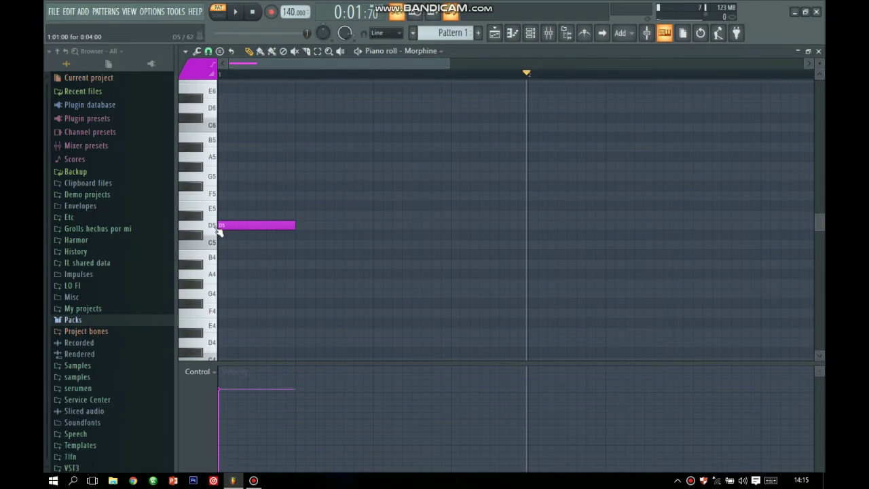
Step: Set the root note of the scale highlighting to D
{"action": "left_click", "coordinate": [186, 52]}
{"action": "mouse_move", "coordinate": [204, 117]}
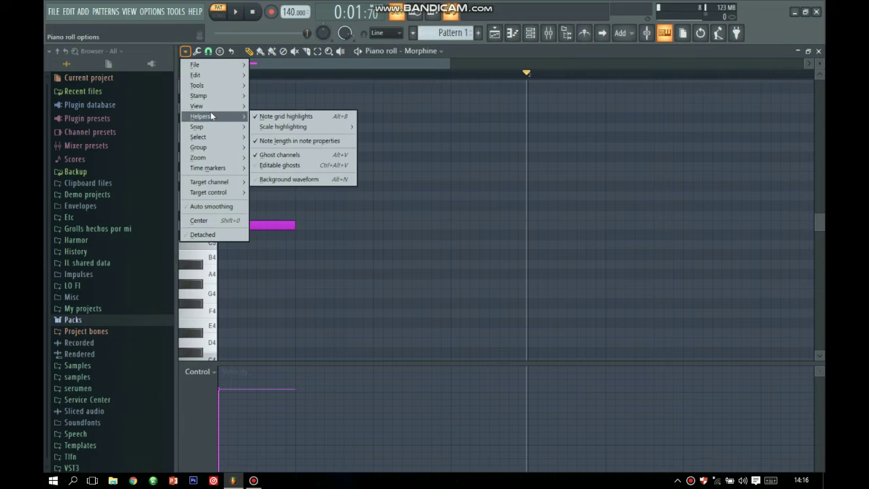
{"action": "mouse_move", "coordinate": [275, 127]}
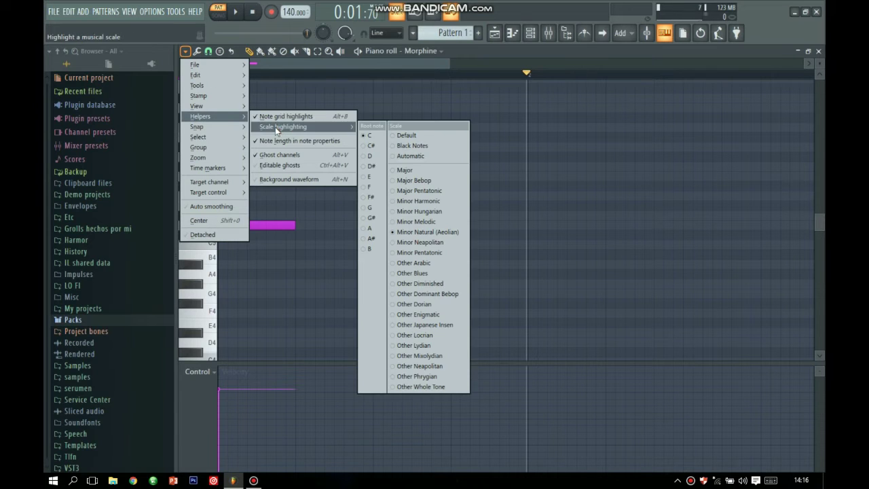
{"action": "left_click", "coordinate": [372, 158]}
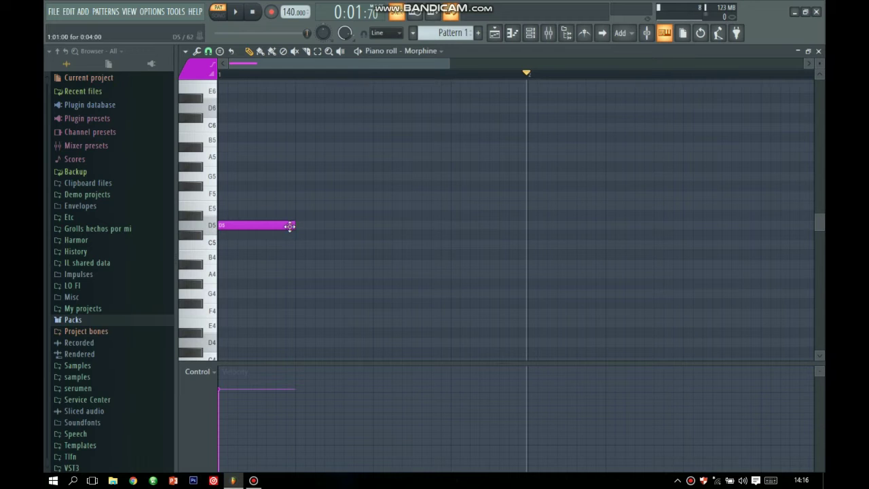
Step: Shorten the D5 note to two steps and follow it with two-step F5, E5, G5, C5, A#4 and D5 notes
{"action": "left_click_drag", "start_coordinate": [292, 225], "coordinate": [256, 225]}
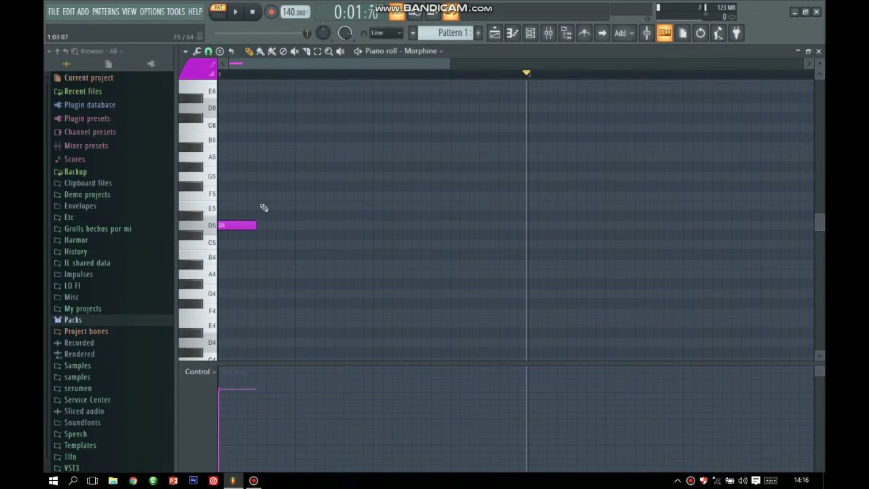
{"action": "left_click", "coordinate": [259, 196]}
{"action": "left_click", "coordinate": [297, 206]}
{"action": "left_click", "coordinate": [337, 177]}
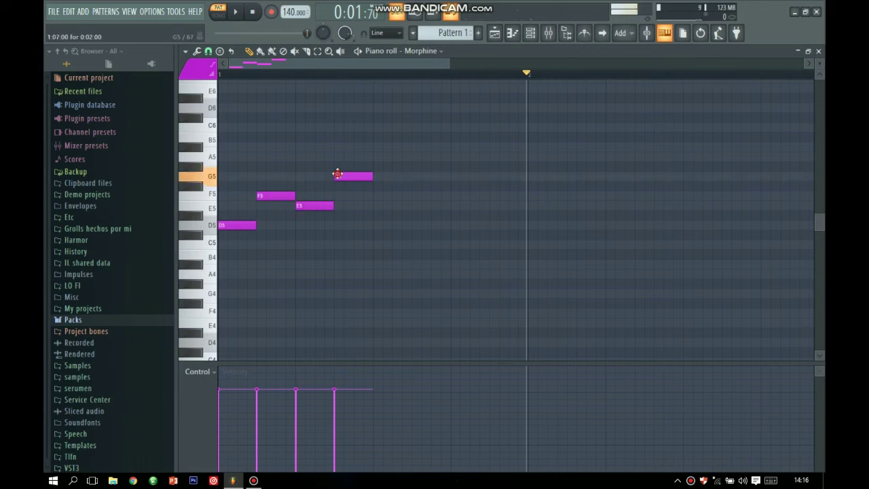
{"action": "left_click", "coordinate": [375, 246]}
{"action": "left_click", "coordinate": [424, 264]}
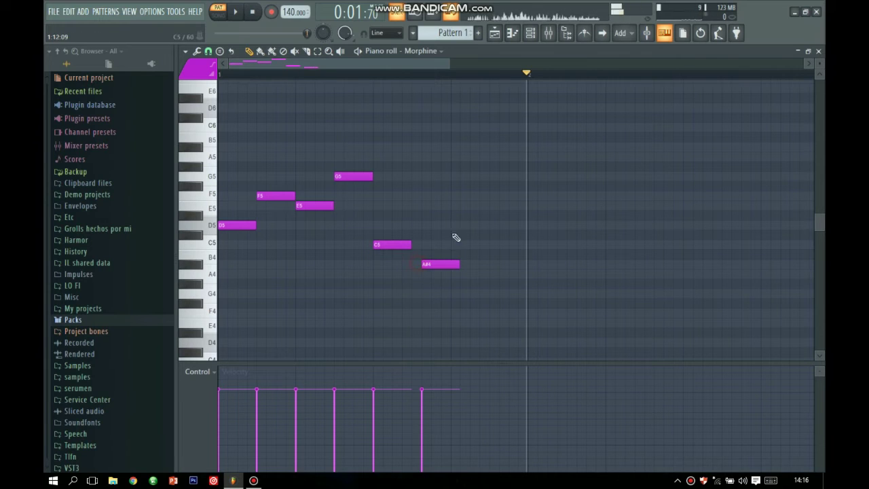
{"action": "left_click_drag", "start_coordinate": [437, 264], "coordinate": [427, 264]}
{"action": "left_click", "coordinate": [460, 226]}
Step: Play the D minor melody from the start of the pattern and stop playback
{"action": "left_click", "coordinate": [212, 70]}
{"action": "left_click", "coordinate": [235, 12]}
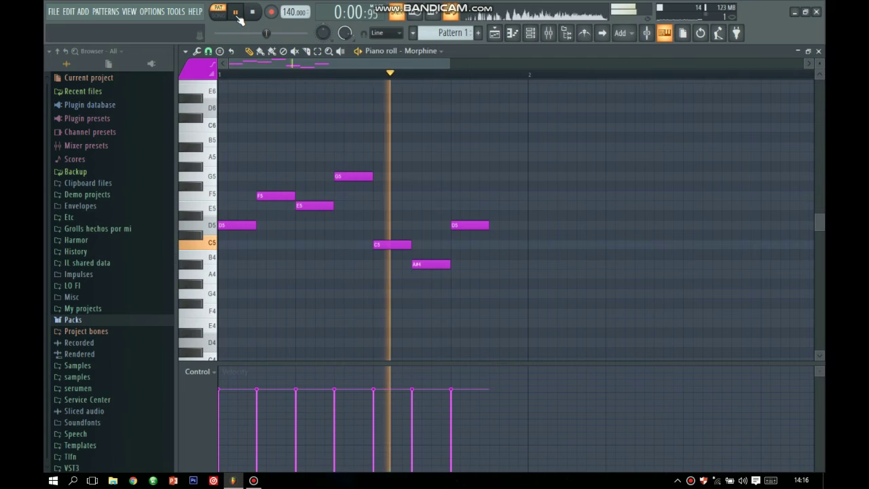
{"action": "left_click", "coordinate": [235, 12]}
Step: Delete all the notes of the melody except the first D5 note
{"action": "right_click", "coordinate": [469, 225]}
{"action": "right_click", "coordinate": [430, 264]}
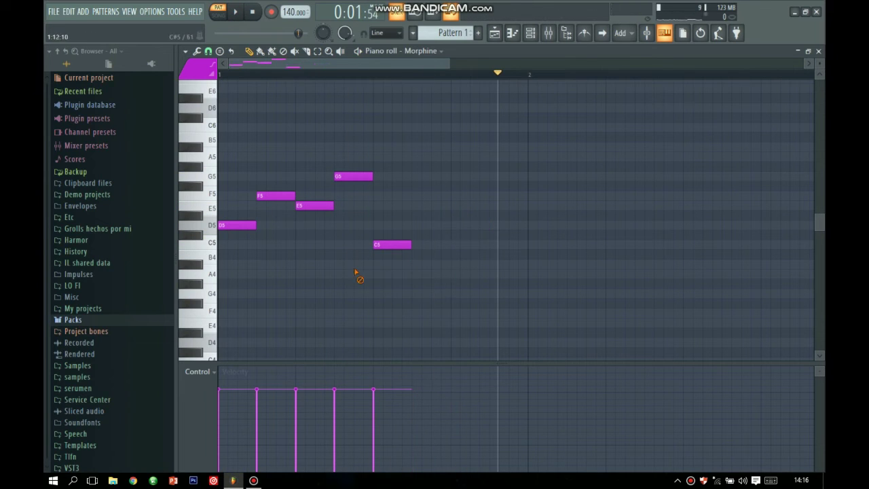
{"action": "right_click", "coordinate": [393, 245]}
{"action": "right_click", "coordinate": [353, 177]}
{"action": "right_click", "coordinate": [314, 205]}
{"action": "right_click", "coordinate": [275, 195]}
Step: Lengthen the D5 note to four steps and follow it with four-step C5, A4 and F5 notes filling the bar
{"action": "left_click_drag", "start_coordinate": [256, 225], "coordinate": [301, 223]}
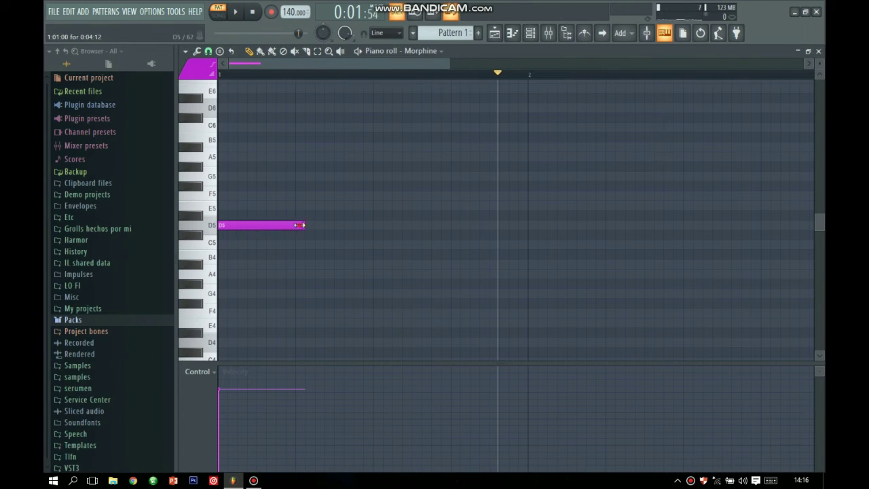
{"action": "left_click", "coordinate": [297, 244]}
{"action": "left_click", "coordinate": [383, 273]}
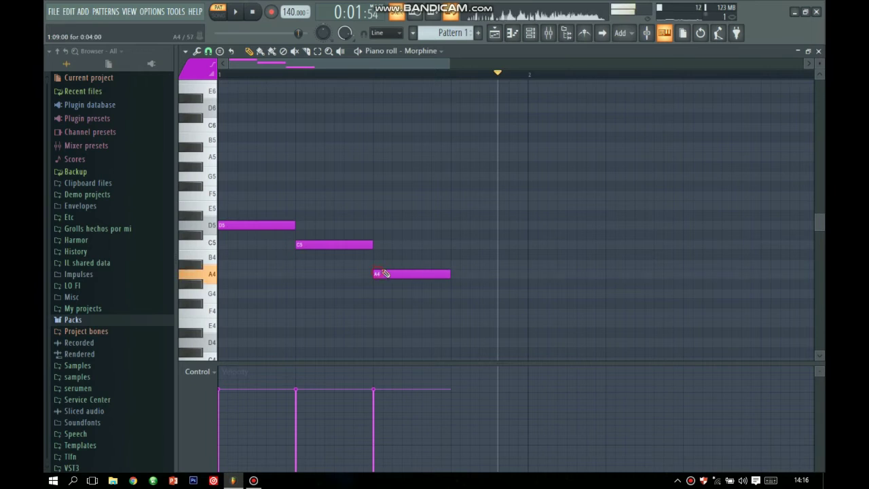
{"action": "key", "text": "space"}
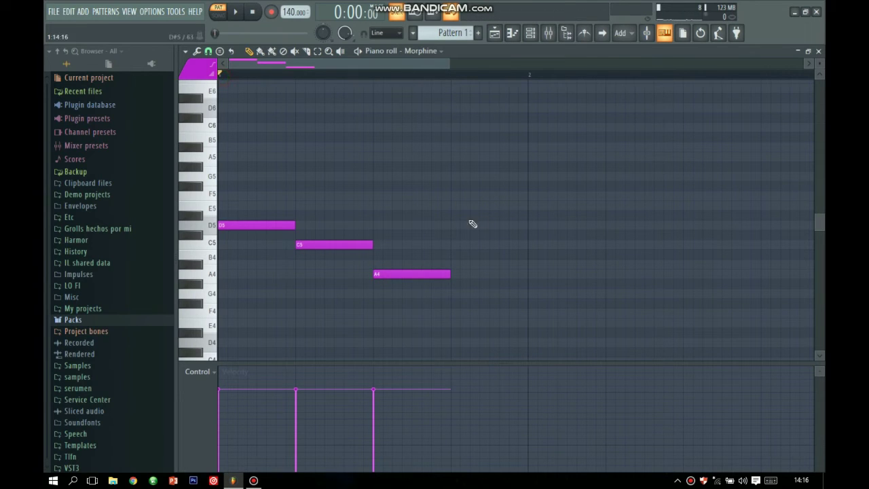
{"action": "left_click", "coordinate": [453, 196]}
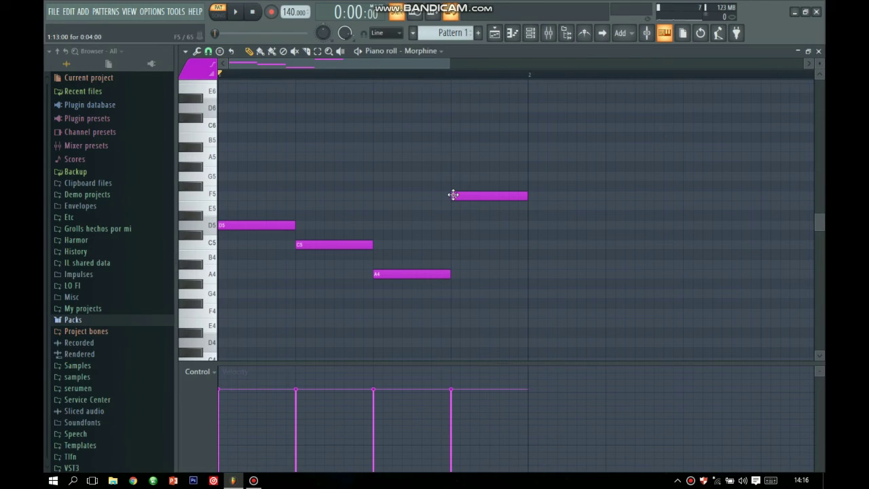
Step: Add a Harmor synth channel to the channel rack and close its plugin window
{"action": "left_click", "coordinate": [530, 33]}
{"action": "left_click", "coordinate": [288, 167]}
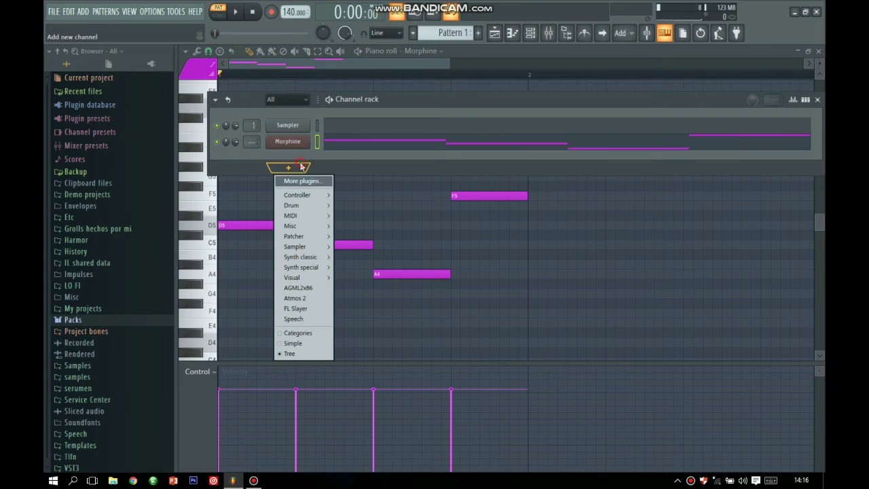
{"action": "mouse_move", "coordinate": [317, 267]}
{"action": "left_click", "coordinate": [356, 285]}
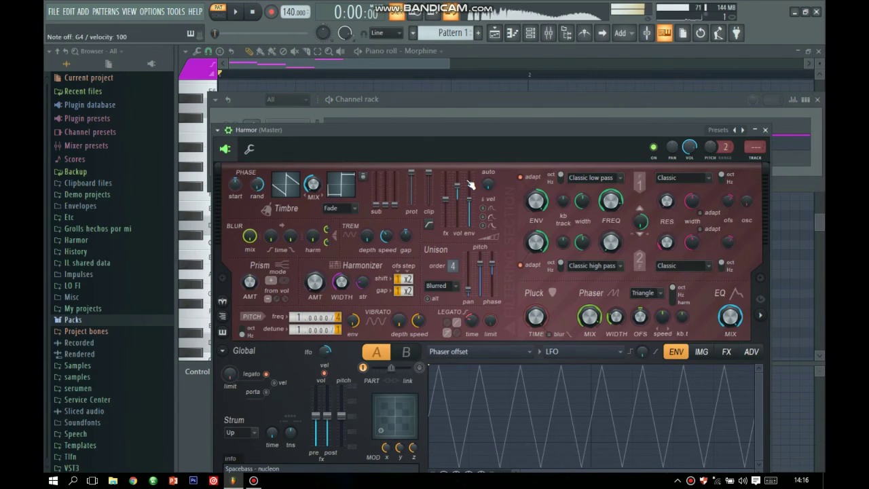
{"action": "left_click", "coordinate": [765, 130]}
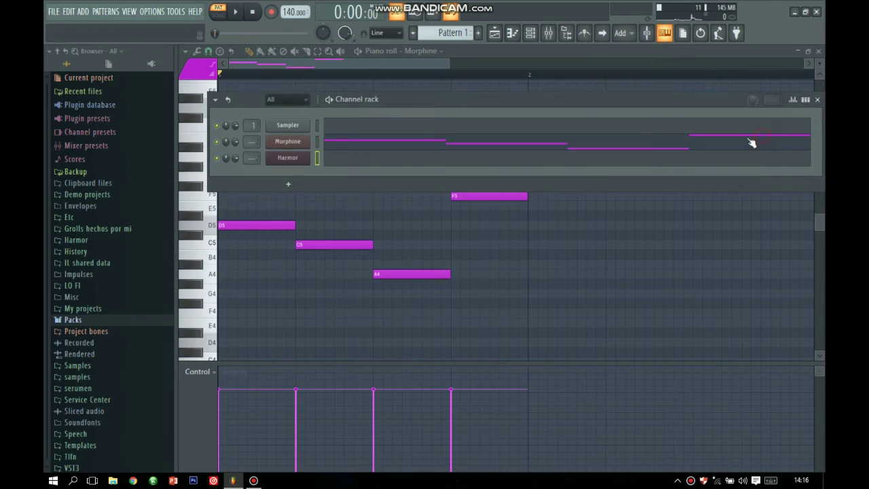
Step: Open the Harmor channel's piano roll and create a new empty pattern for it
{"action": "right_click", "coordinate": [309, 163]}
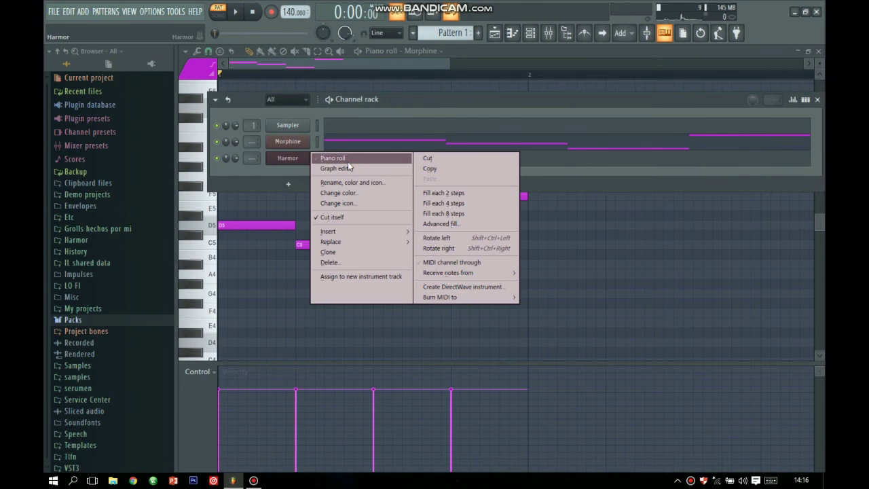
{"action": "left_click", "coordinate": [343, 159]}
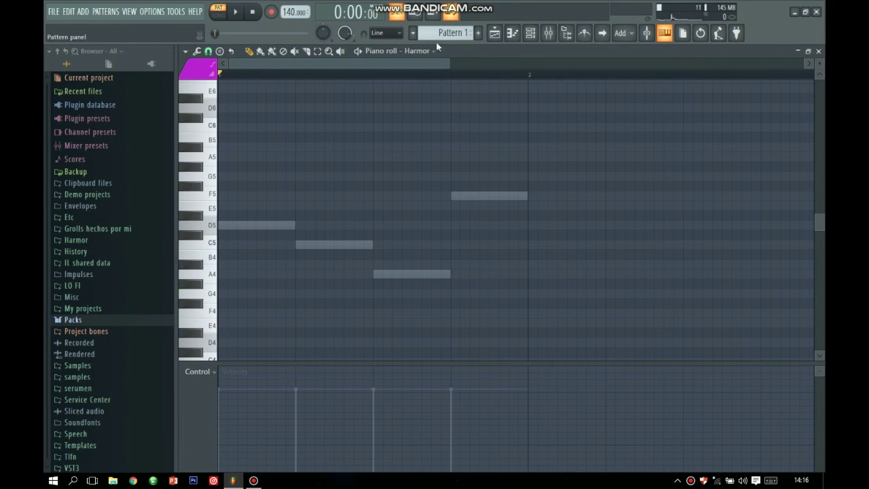
{"action": "left_click", "coordinate": [478, 33]}
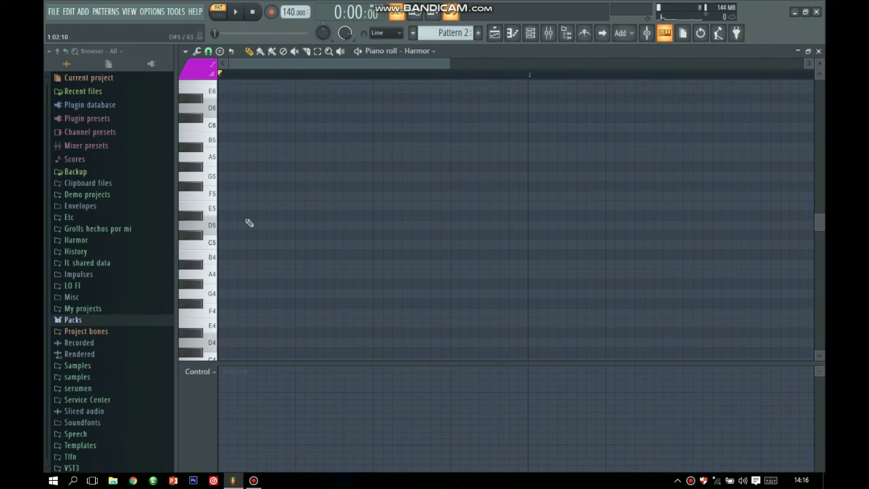
Step: Audition Harmor on the piano roll's keyboard from A4 upward, and close the piano roll and channel rack to show the playlist
{"action": "left_click_drag", "start_coordinate": [210, 275], "coordinate": [198, 217]}
{"action": "left_click", "coordinate": [819, 51]}
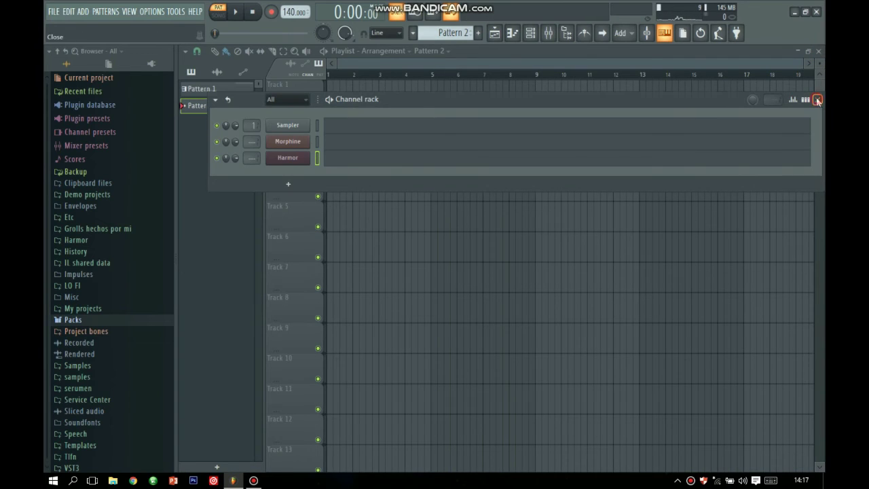
{"action": "left_click", "coordinate": [819, 99]}
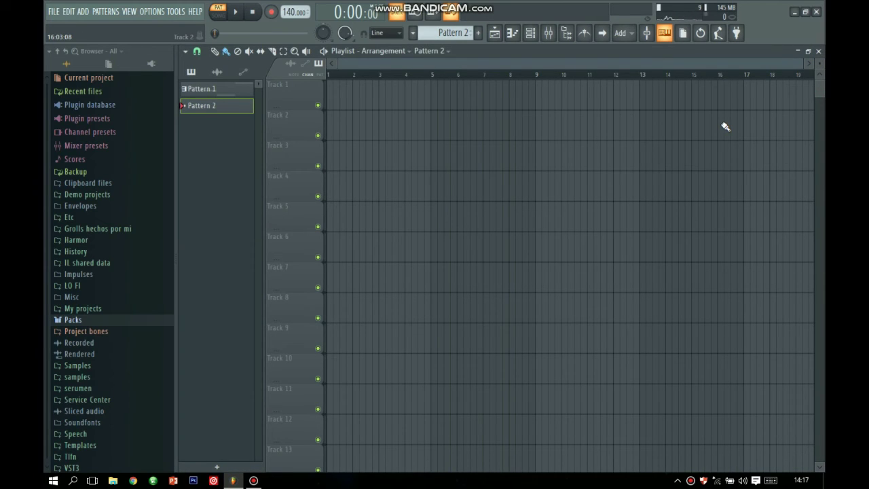